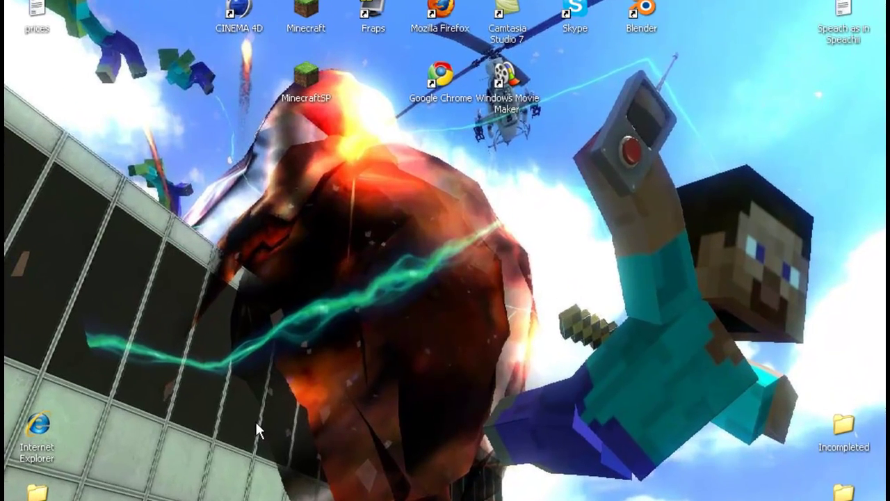
Delete the bin folder from %appdata%\.minecraft, close the folder window, and launch Chrome
{"action": "key", "text": "super+r"}
{"action": "key", "text": "Return"}
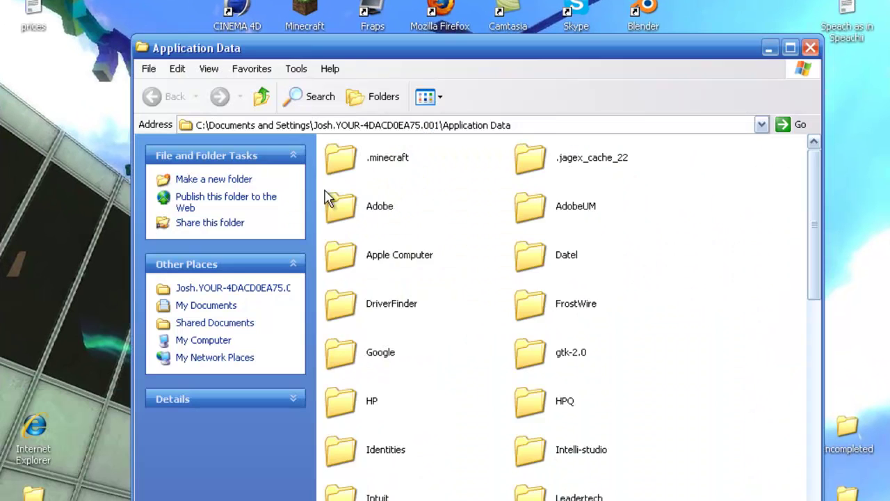
{"action": "double_click", "coordinate": [338, 156]}
{"action": "left_click", "coordinate": [346, 163]}
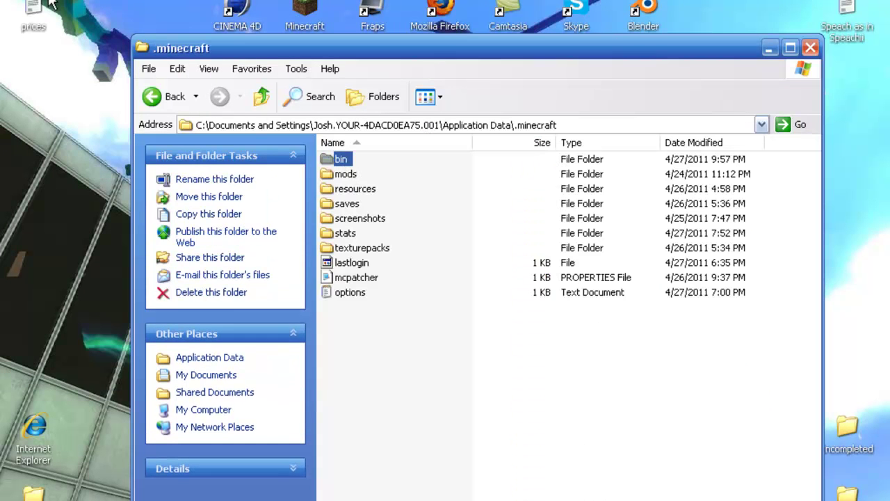
{"action": "key", "text": "Delete"}
{"action": "left_click", "coordinate": [810, 48]}
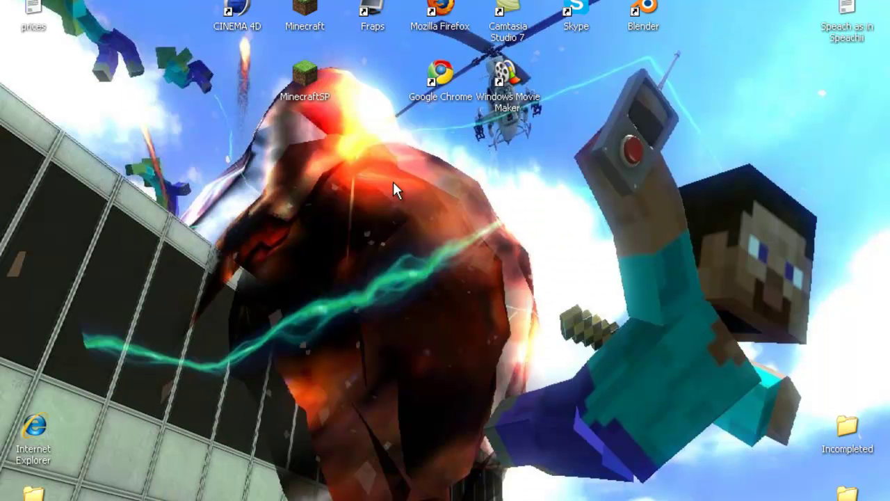
{"action": "double_click", "coordinate": [441, 73]}
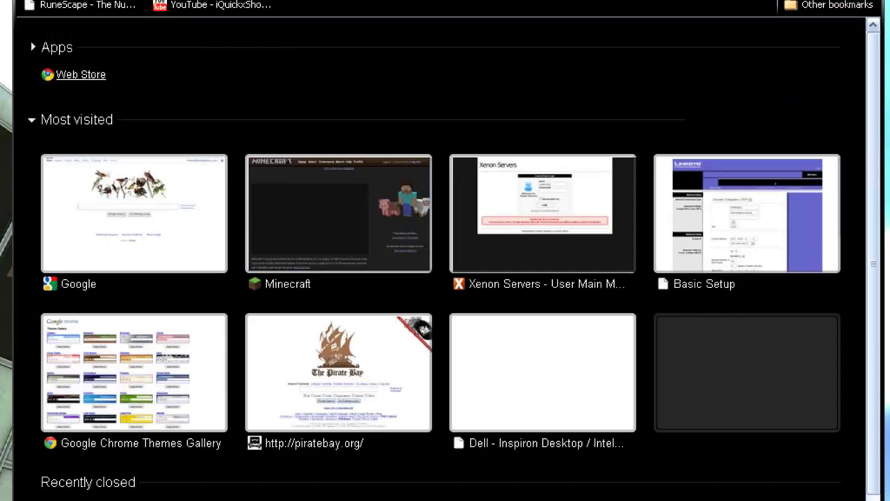
Close Chrome, start Minecraft past the security warning, log in with the saved account, then close the game
{"action": "key", "text": "alt+F4"}
{"action": "double_click", "coordinate": [304, 14]}
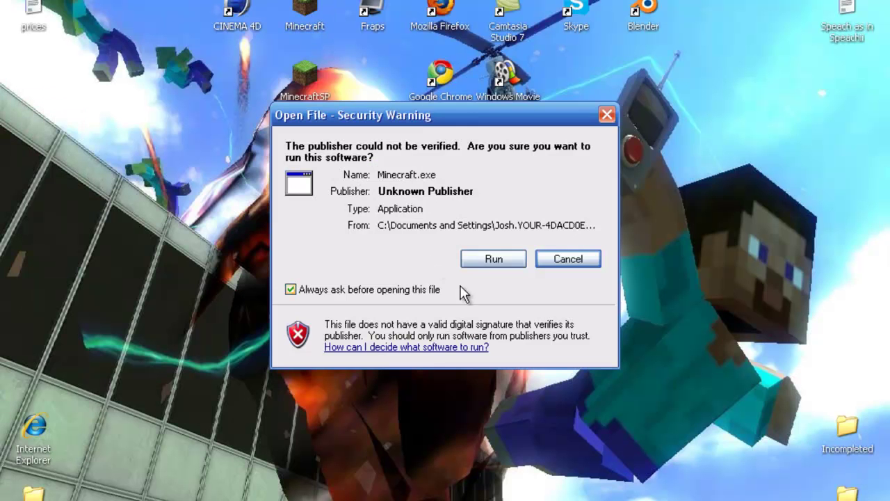
{"action": "left_click", "coordinate": [493, 263]}
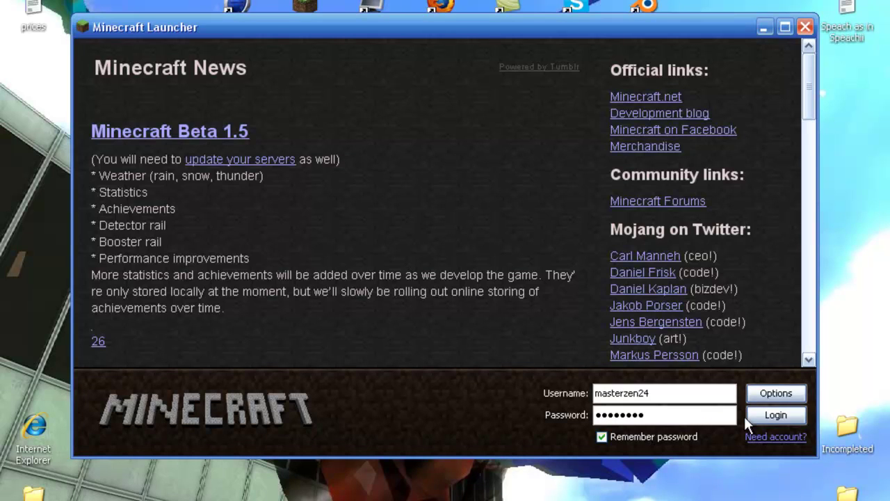
{"action": "left_click", "coordinate": [751, 416]}
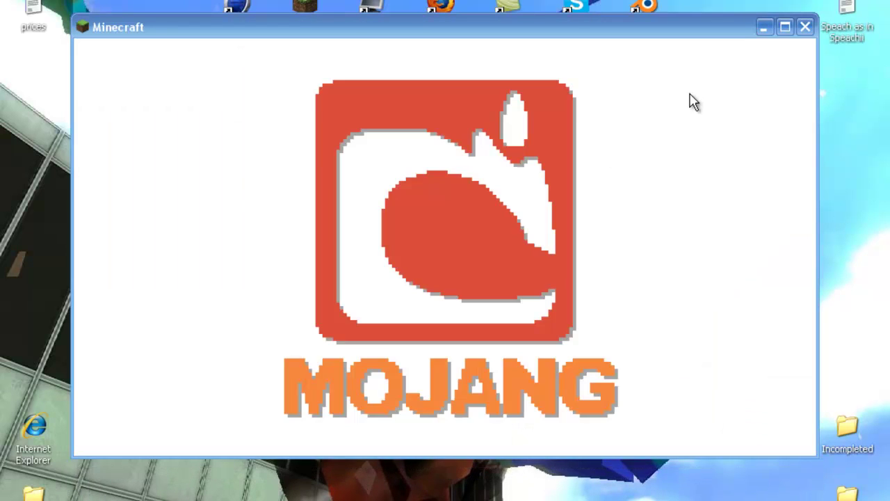
{"action": "left_click", "coordinate": [805, 26]}
{"action": "left_click_drag", "start_coordinate": [888, 47], "coordinate": [549, 408]}
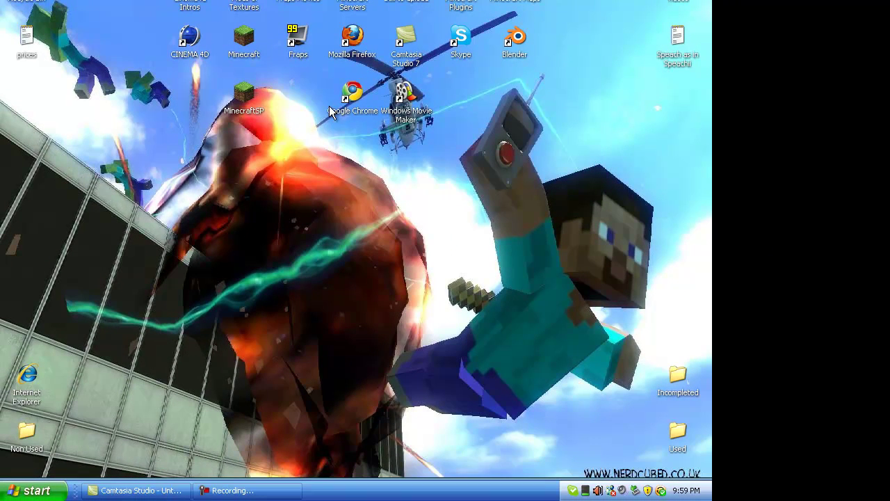
Google 'OneStopModShop' and open the Minecraft Forums One Stop Mod Shop thread
{"action": "double_click", "coordinate": [346, 103]}
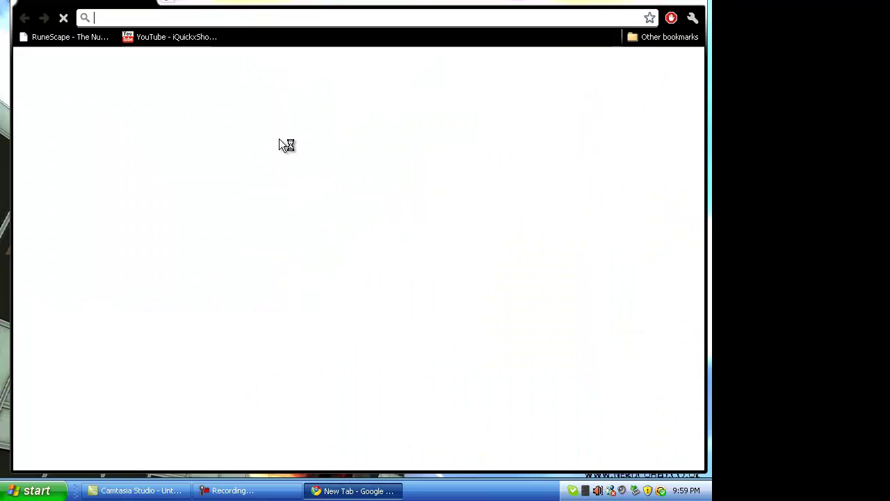
{"action": "type", "text": "google.com"}
{"action": "key", "text": "Return"}
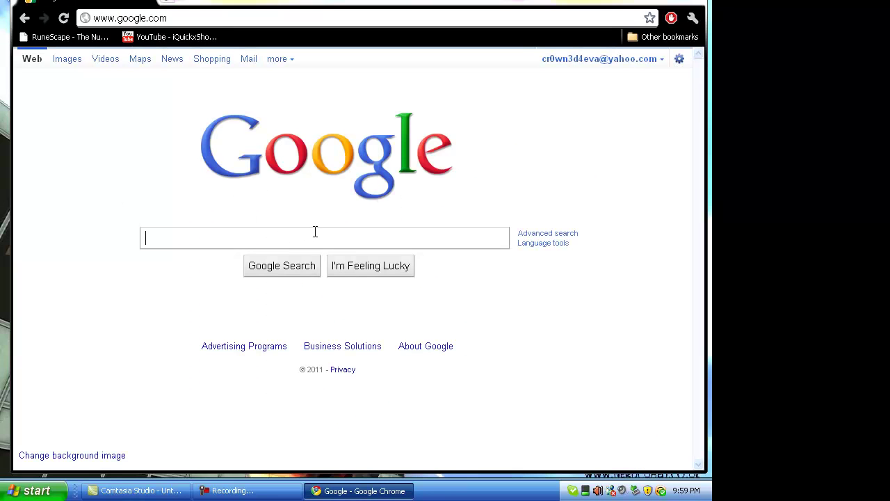
{"action": "type", "text": "OneSto"}
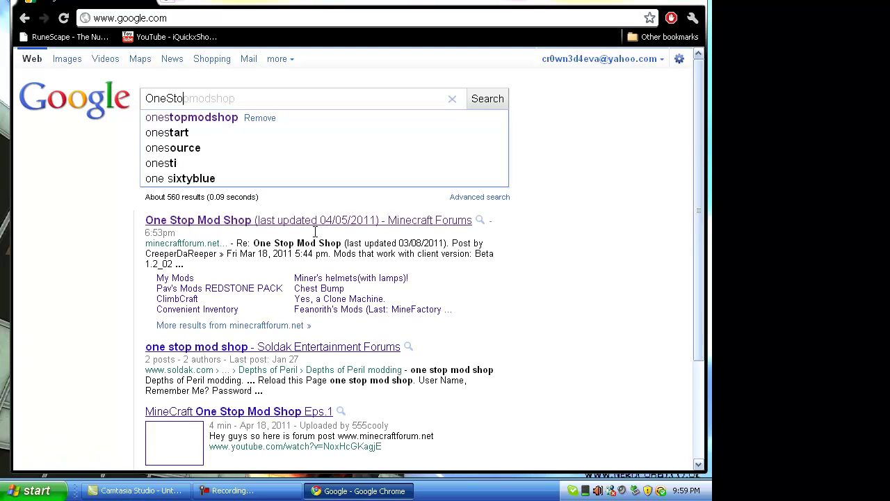
{"action": "type", "text": "pModShop"}
{"action": "key", "text": "Return"}
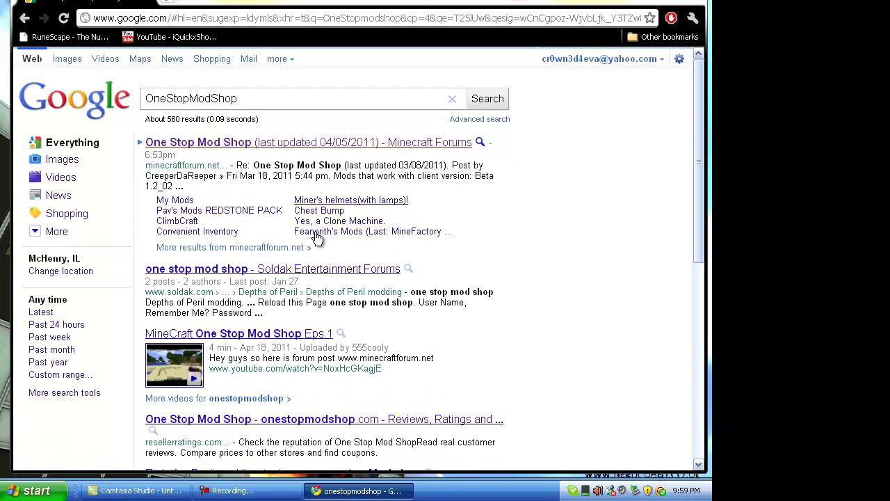
{"action": "left_click", "coordinate": [235, 146]}
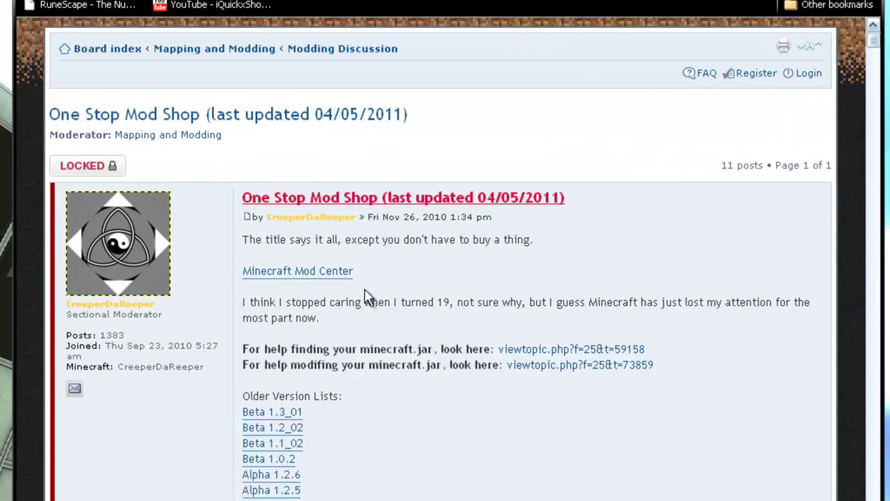
Scroll down to the Individual Mods list in the One Stop Mod Shop thread
{"action": "scroll", "coordinate": [364, 289], "scroll_direction": "down", "scroll_amount": 10}
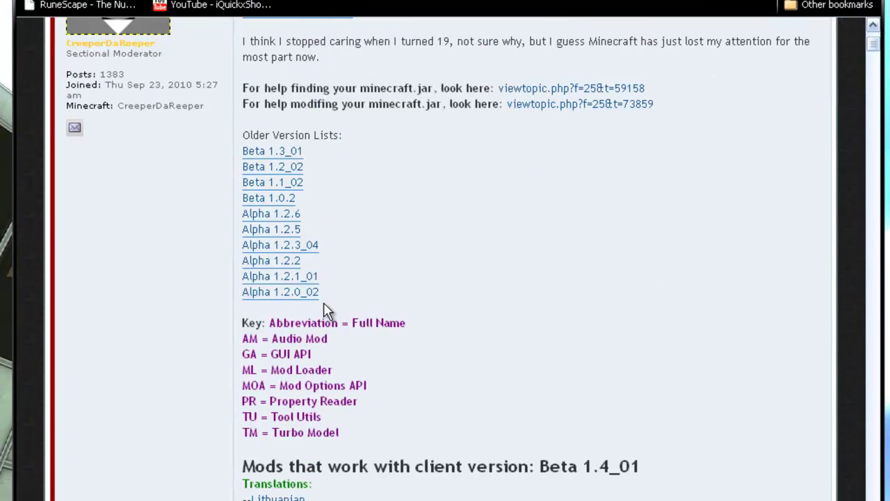
{"action": "left_click_drag", "start_coordinate": [335, 314], "coordinate": [243, 301]}
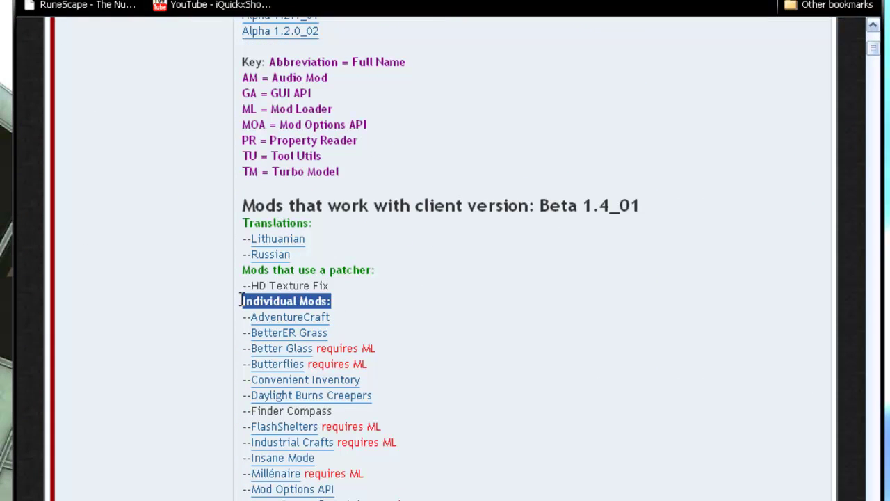
{"action": "left_click", "coordinate": [361, 312]}
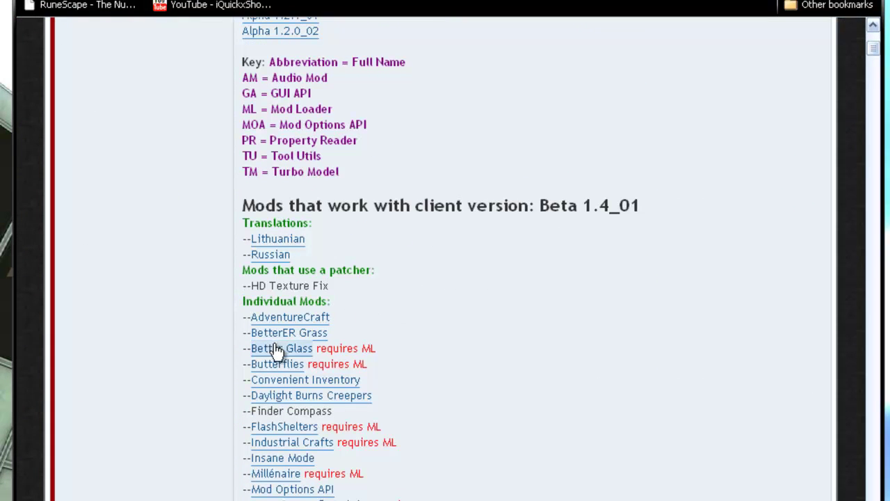
{"action": "scroll", "coordinate": [264, 390], "scroll_direction": "down", "scroll_amount": 2}
{"action": "scroll", "coordinate": [272, 361], "scroll_direction": "down", "scroll_amount": 2}
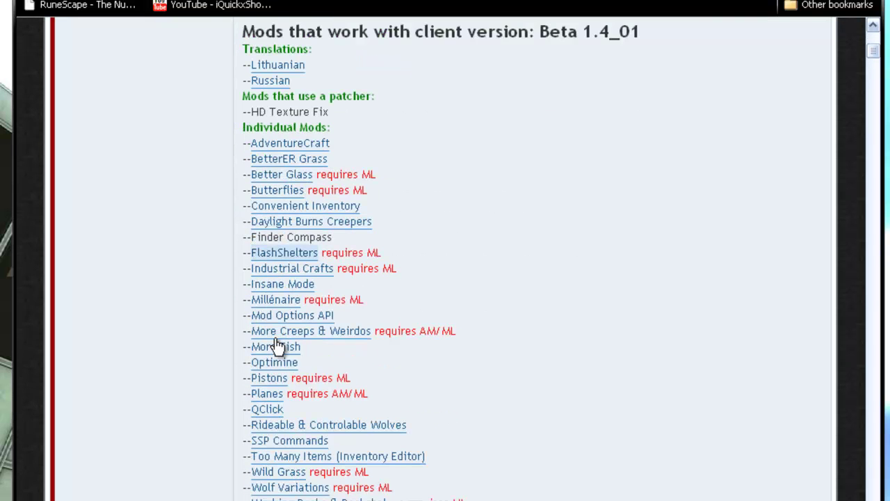
{"action": "scroll", "coordinate": [286, 327], "scroll_direction": "down", "scroll_amount": 2}
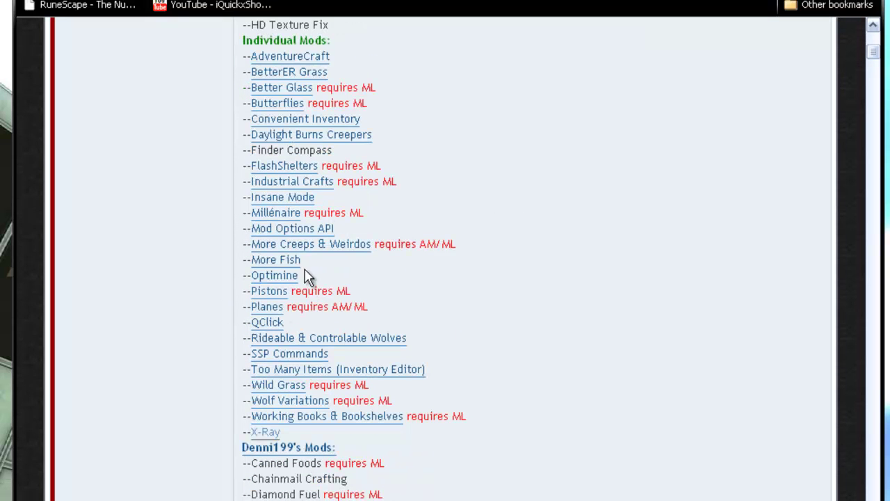
{"action": "scroll", "coordinate": [317, 421], "scroll_direction": "down", "scroll_amount": 4}
{"action": "scroll", "coordinate": [318, 417], "scroll_direction": "up", "scroll_amount": 5}
{"action": "scroll", "coordinate": [319, 422], "scroll_direction": "up", "scroll_amount": 1}
{"action": "scroll", "coordinate": [341, 384], "scroll_direction": "down", "scroll_amount": 2}
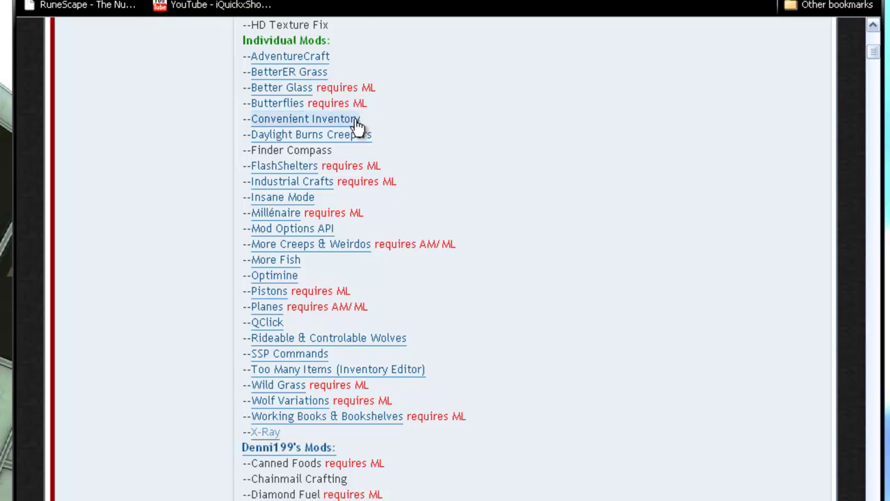
Open the X-Ray entry's '[1.5_01] XRay 12.9' forum topic
{"action": "left_click_drag", "start_coordinate": [332, 40], "coordinate": [243, 41]}
{"action": "left_click", "coordinate": [378, 70]}
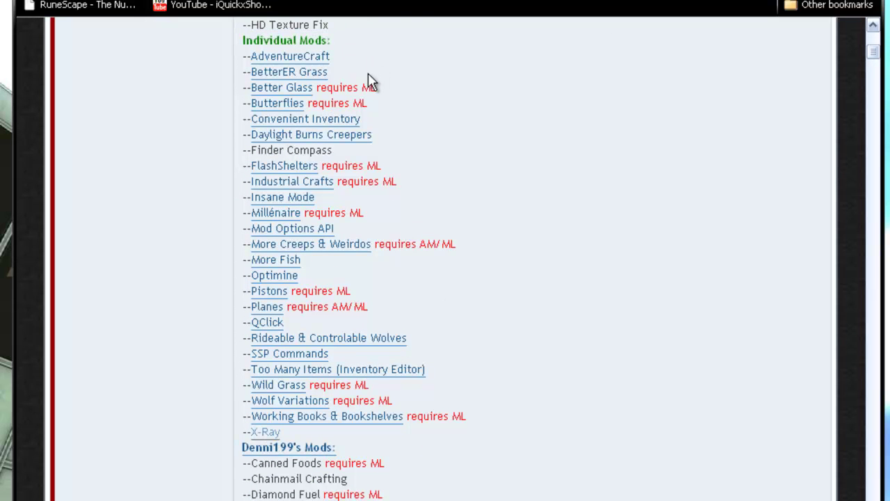
{"action": "left_click", "coordinate": [272, 431]}
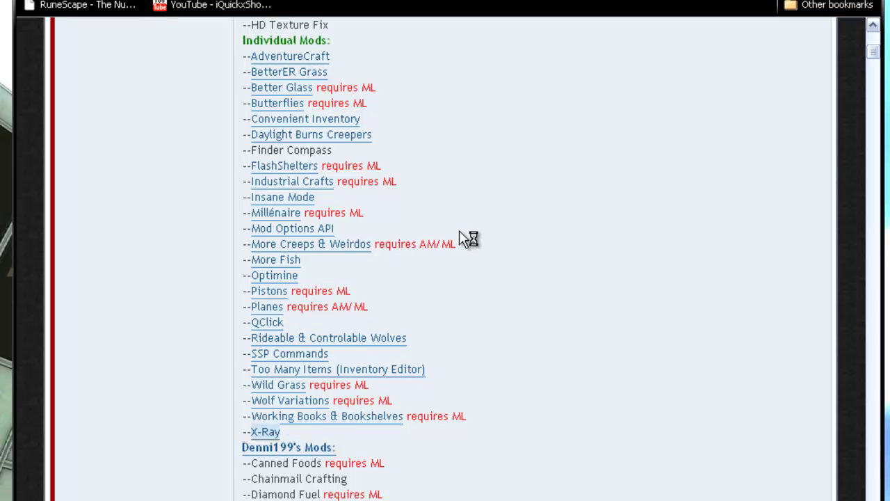
{"action": "scroll", "coordinate": [452, 254], "scroll_direction": "down", "scroll_amount": 2}
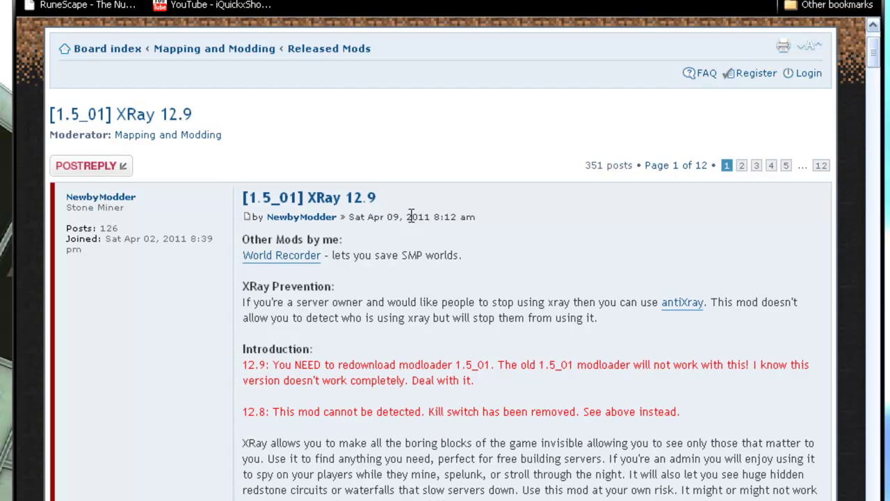
Follow the XRay 12.9 download link and skip the Adf.ly ad to get xray129.zip
{"action": "scroll", "coordinate": [411, 216], "scroll_direction": "down", "scroll_amount": 2}
{"action": "scroll", "coordinate": [289, 197], "scroll_direction": "down", "scroll_amount": 4}
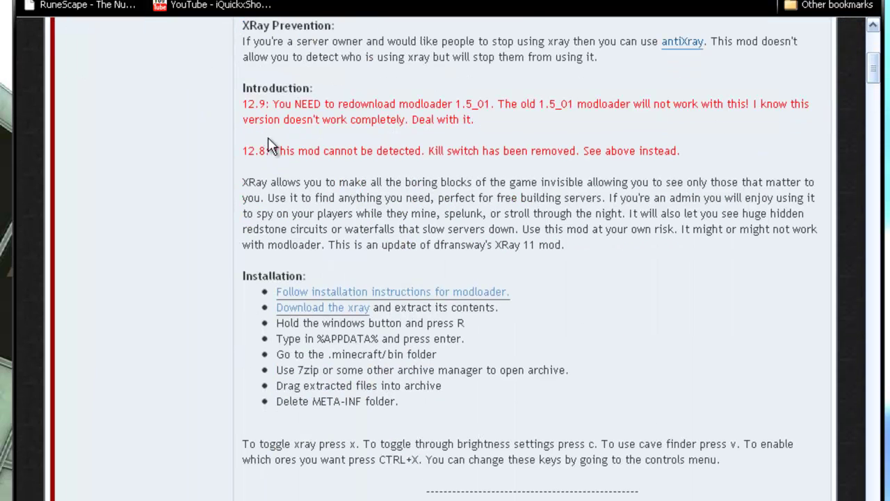
{"action": "left_click", "coordinate": [326, 313]}
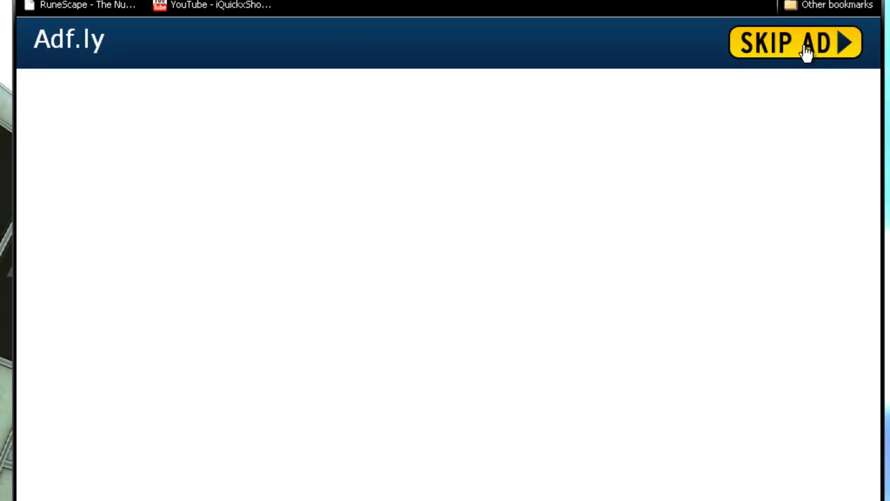
{"action": "left_click", "coordinate": [805, 52]}
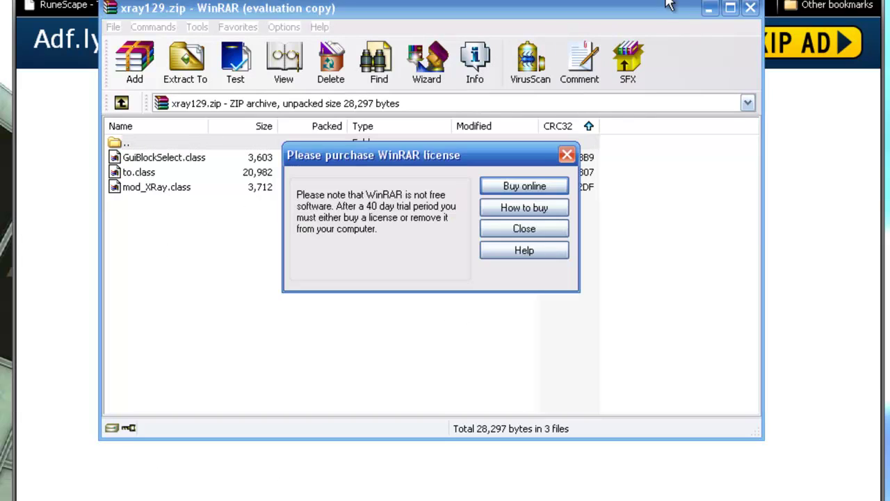
Dismiss the WinRAR licence reminder and minimize the xray129.zip window
{"action": "left_click", "coordinate": [567, 155]}
{"action": "left_click", "coordinate": [708, 7]}
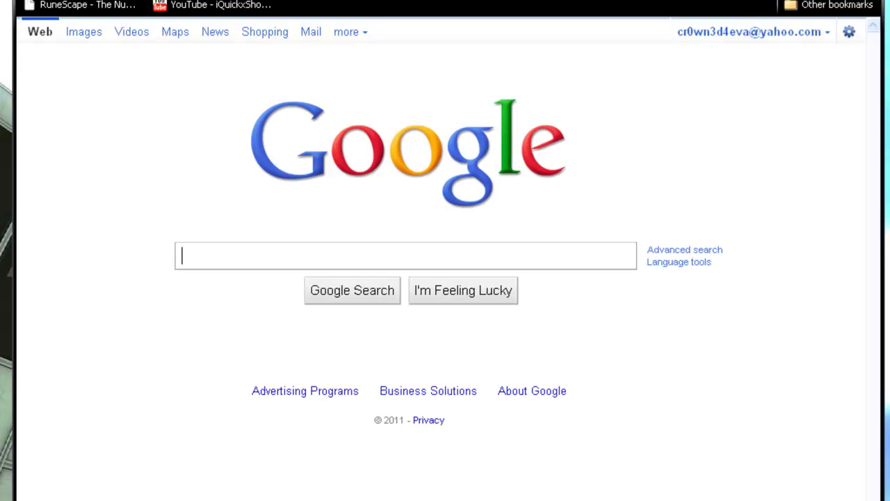
Search Google for 'ModLoader' and locate ModLoader Beta 1.5_01v3 under The Mods in Risugami's thread
{"action": "type", "text": "ModLoade"}
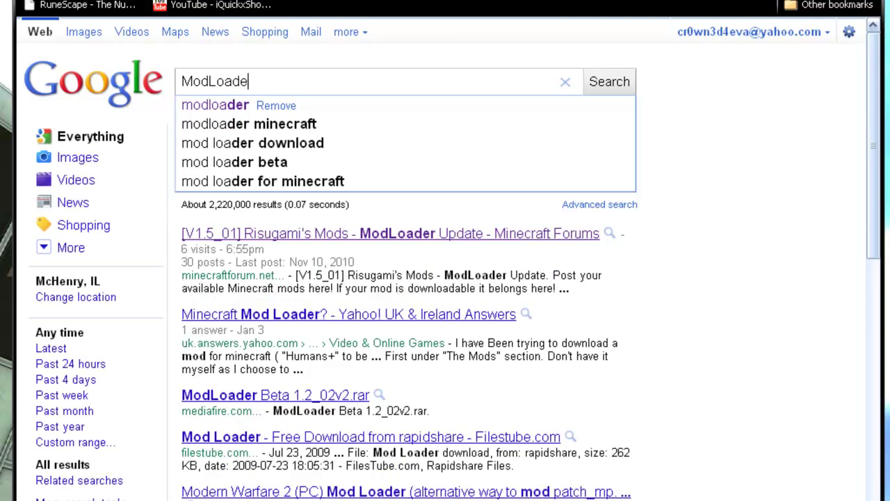
{"action": "type", "text": "r"}
{"action": "left_click_drag", "start_coordinate": [626, 137], "coordinate": [692, 145]}
{"action": "scroll", "coordinate": [493, 294], "scroll_direction": "down", "scroll_amount": 12}
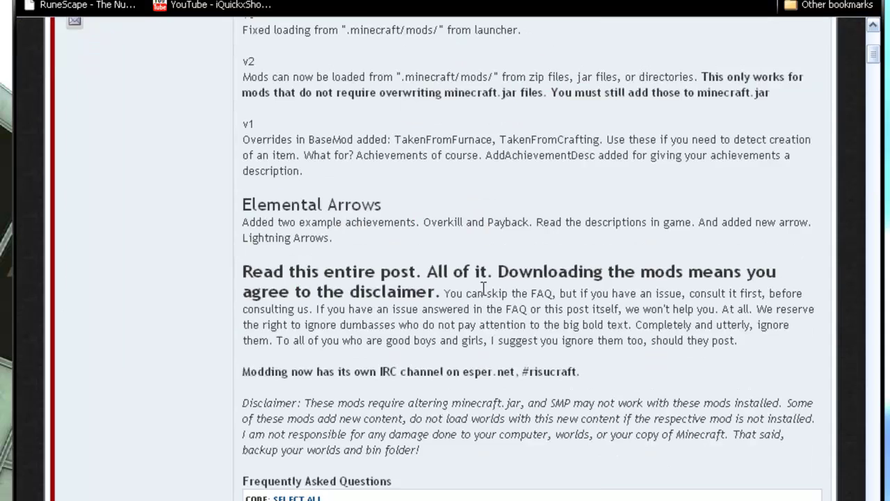
{"action": "scroll", "coordinate": [201, 278], "scroll_direction": "down", "scroll_amount": 8}
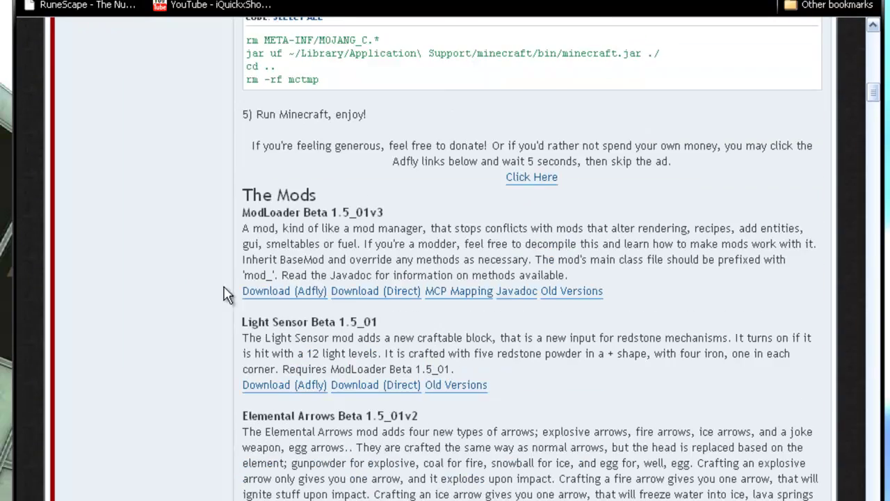
{"action": "left_click_drag", "start_coordinate": [319, 198], "coordinate": [243, 199]}
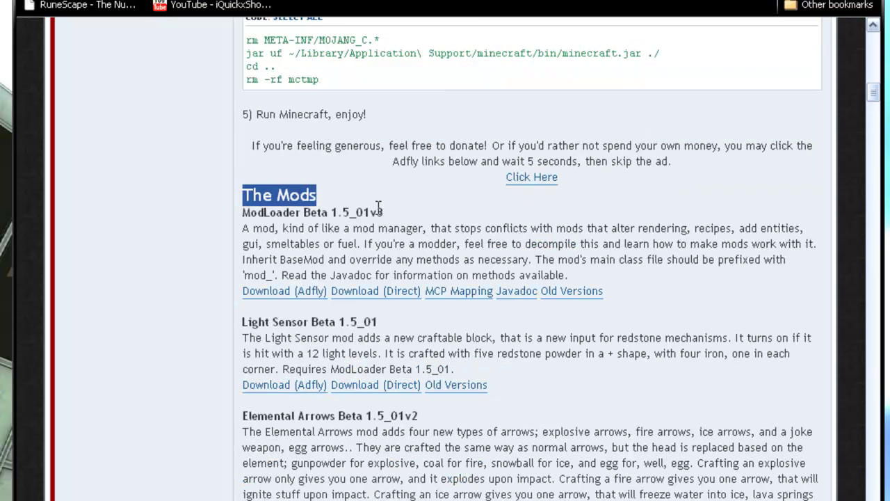
{"action": "left_click_drag", "start_coordinate": [384, 212], "coordinate": [237, 210]}
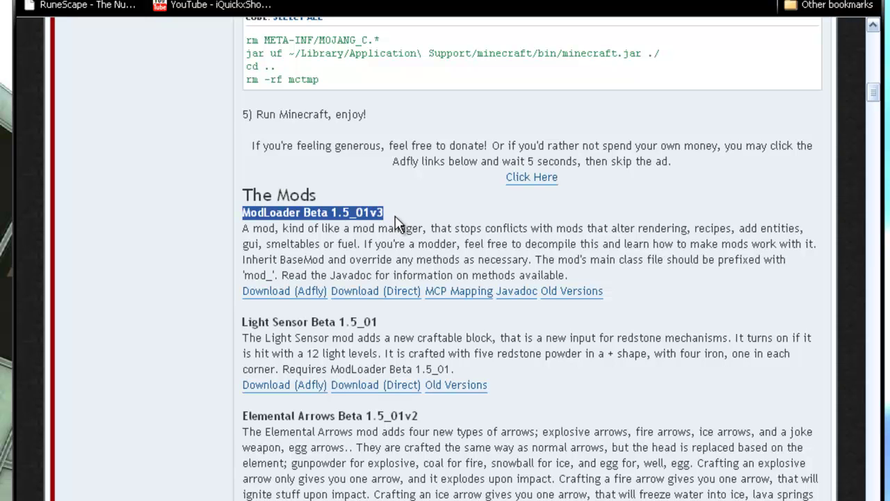
Download ModLoader directly, dismiss the WinRAR licence reminder, and minimize the ModLoader (1).zip window
{"action": "left_click", "coordinate": [370, 293]}
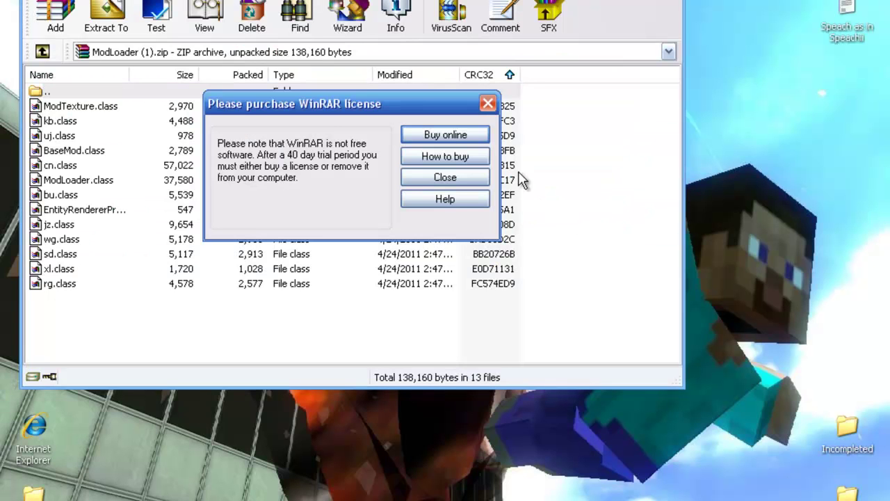
{"action": "left_click", "coordinate": [487, 104]}
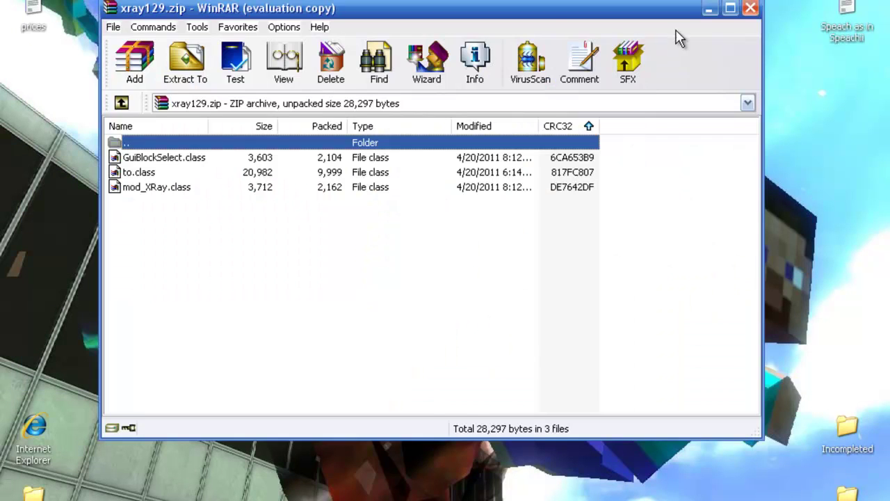
{"action": "left_click", "coordinate": [709, 8]}
{"action": "left_click", "coordinate": [32, 490]}
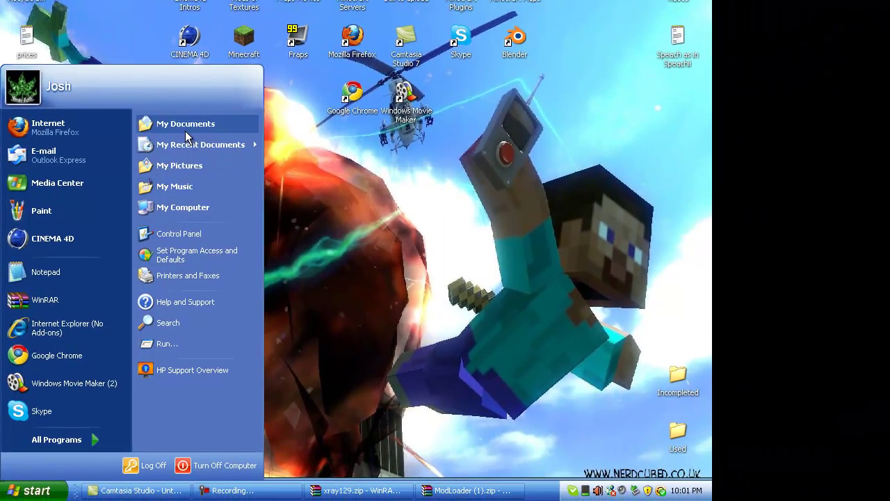
{"action": "left_click", "coordinate": [185, 130]}
{"action": "double_click", "coordinate": [326, 317]}
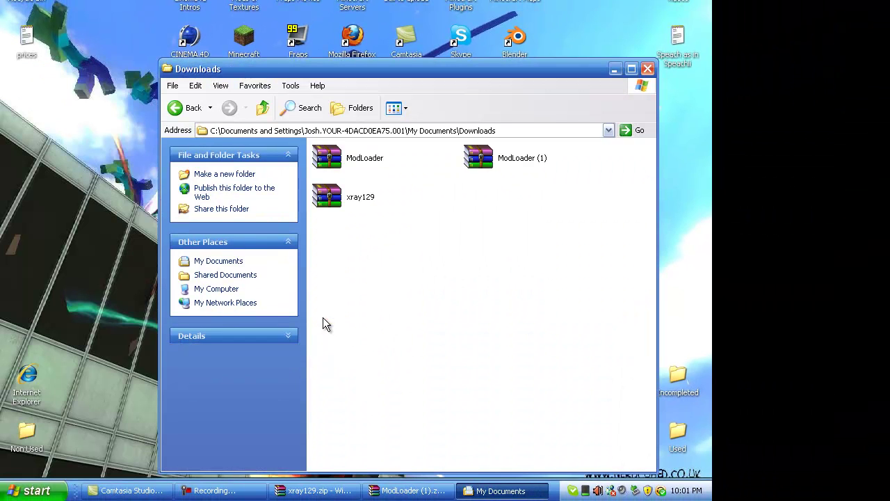
{"action": "left_click_drag", "start_coordinate": [530, 262], "coordinate": [309, 146]}
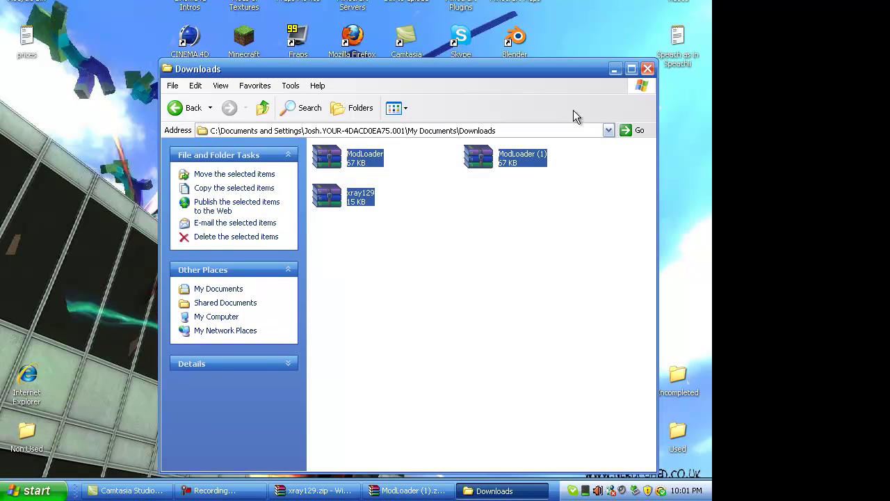
{"action": "left_click", "coordinate": [647, 69]}
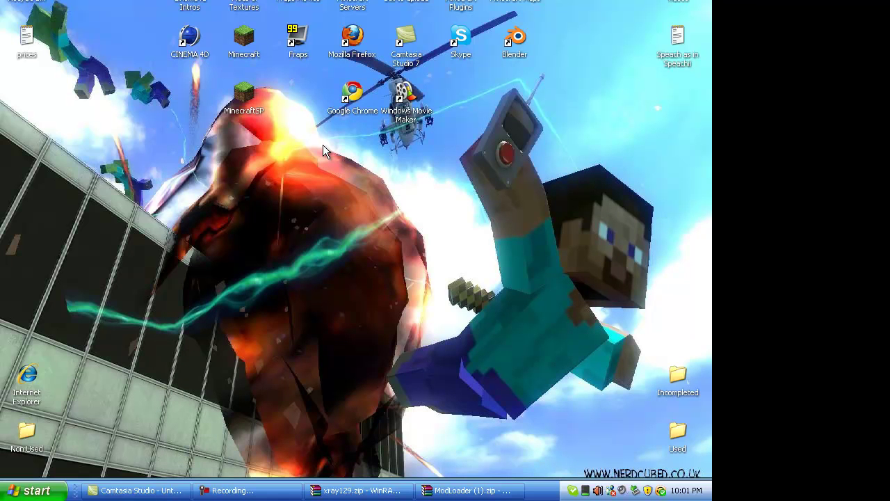
{"action": "left_click", "coordinate": [19, 496]}
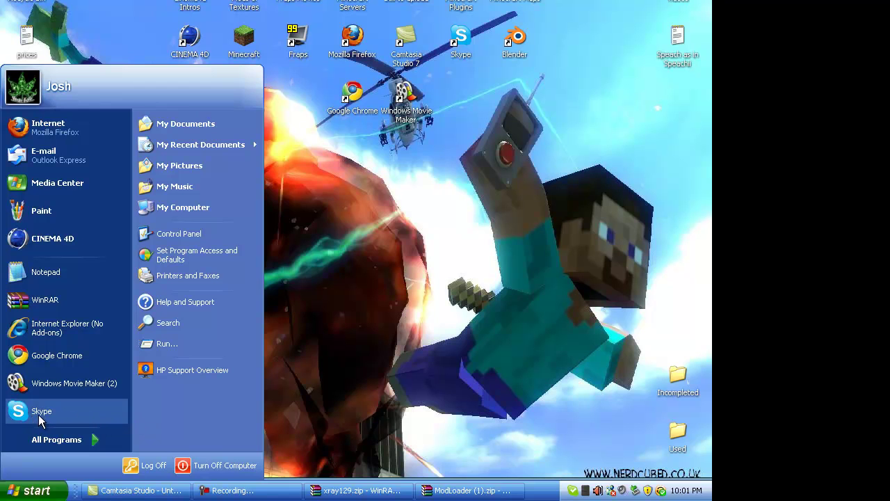
Run %appdata% from the Start menu and open the .minecraft folder
{"action": "left_click", "coordinate": [159, 344]}
{"action": "key", "text": "BackSpace"}
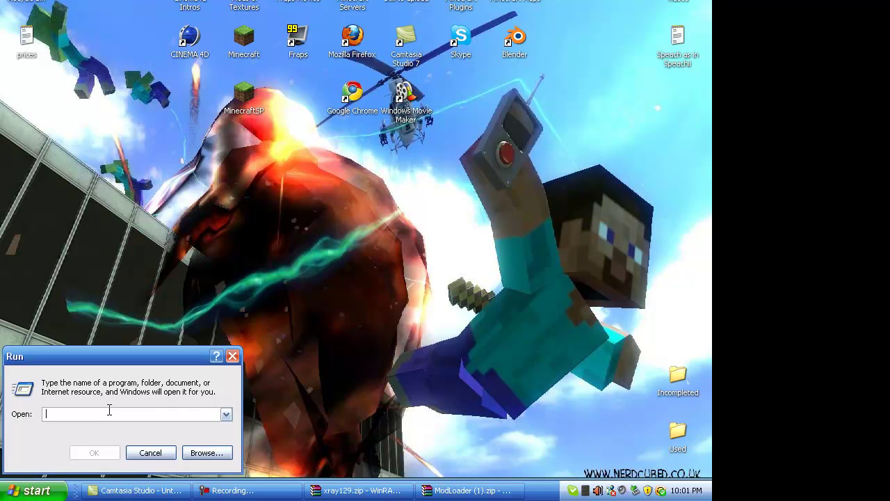
{"action": "type", "text": "%a"}
{"action": "key", "text": "BackSpace"}
{"action": "key", "text": "BackSpace"}
{"action": "type", "text": "%appdata%"}
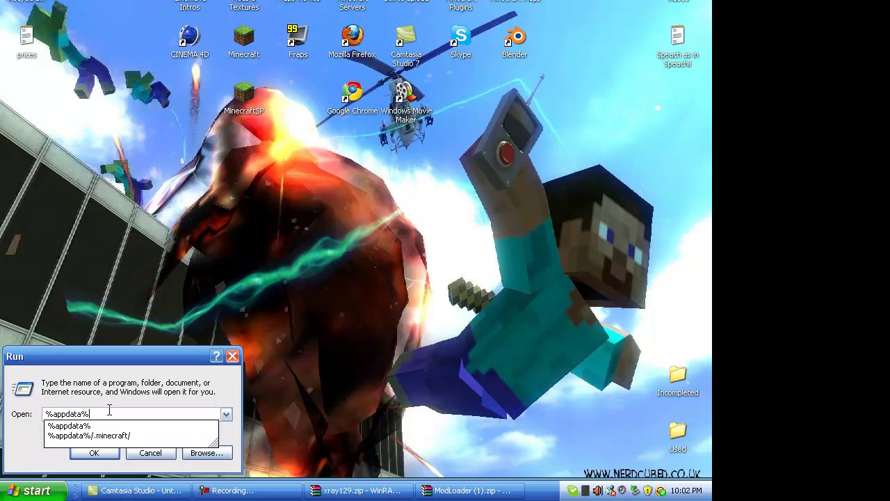
{"action": "key", "text": "Return"}
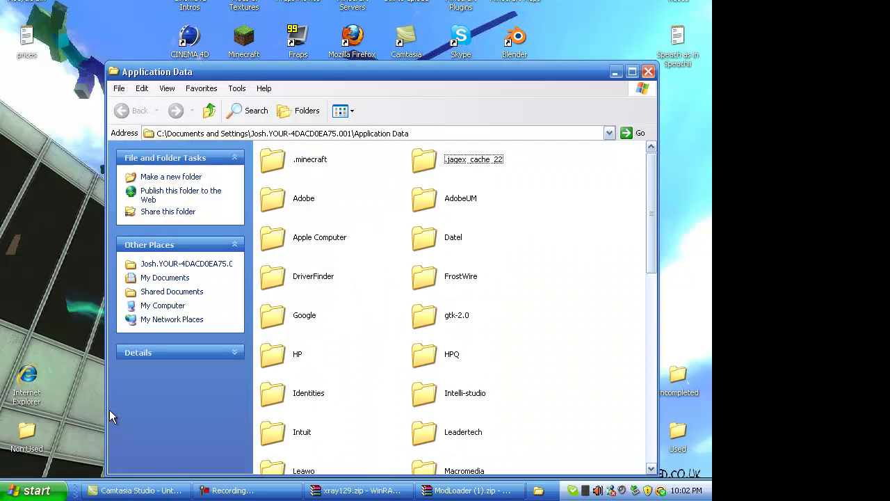
{"action": "double_click", "coordinate": [268, 167]}
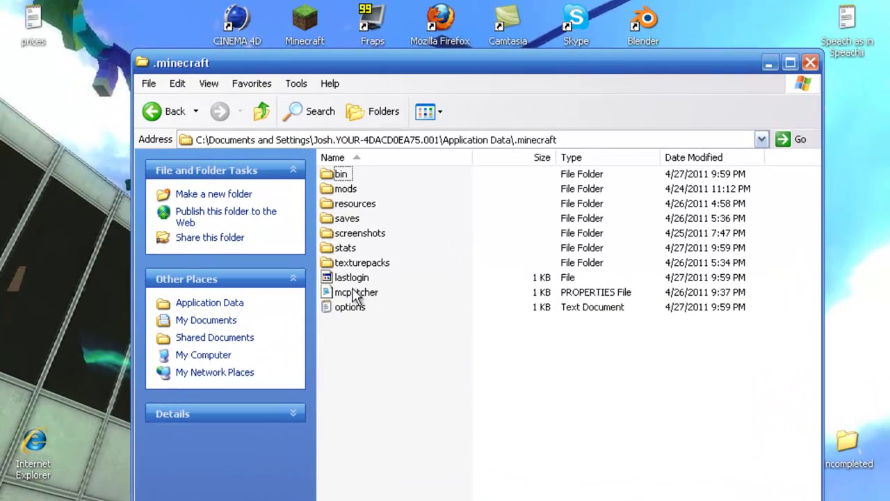
Delete the mcpatcher file and open the bin folder
{"action": "left_click", "coordinate": [353, 293]}
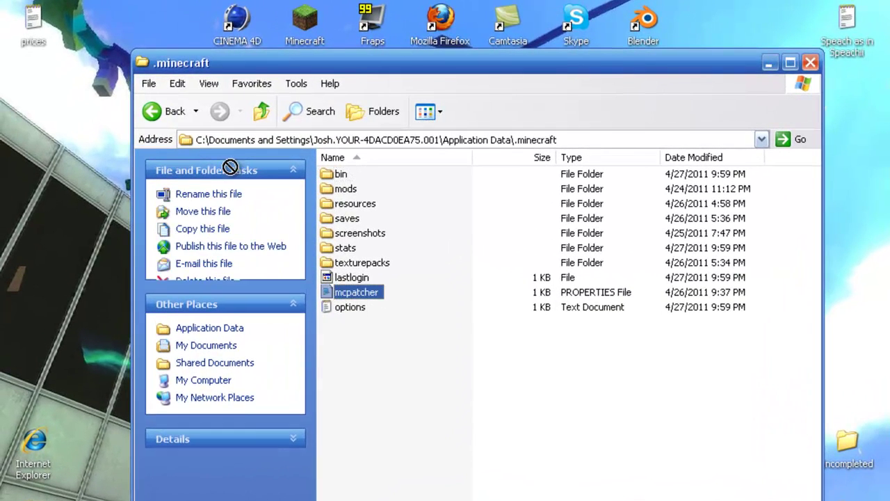
{"action": "key", "text": "Delete"}
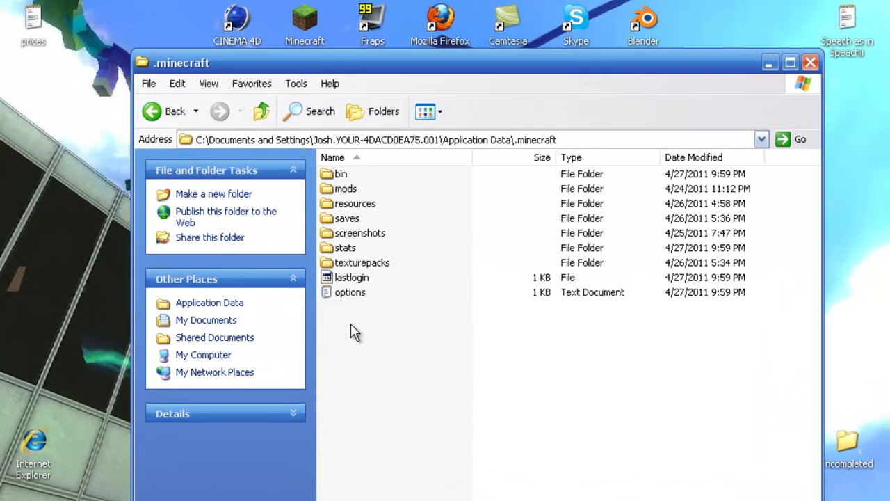
{"action": "double_click", "coordinate": [341, 174]}
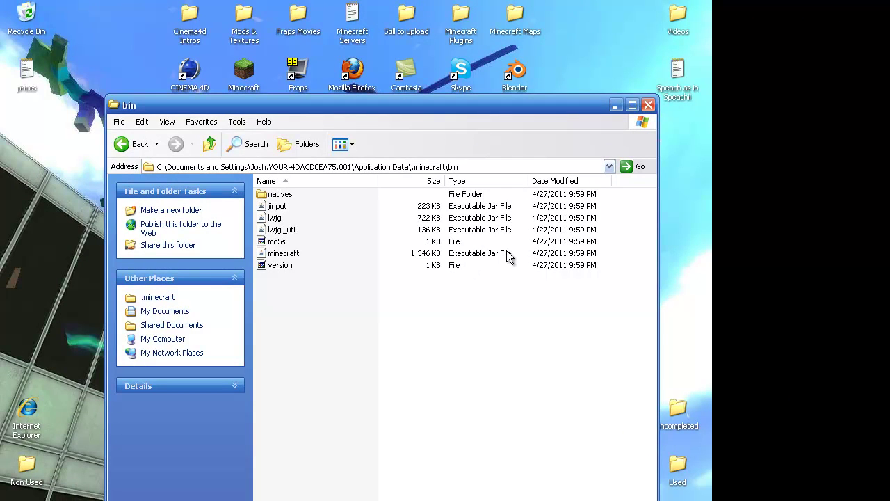
Open minecraft.jar as an archive in WinRAR and dismiss the licence reminder
{"action": "left_click", "coordinate": [288, 254]}
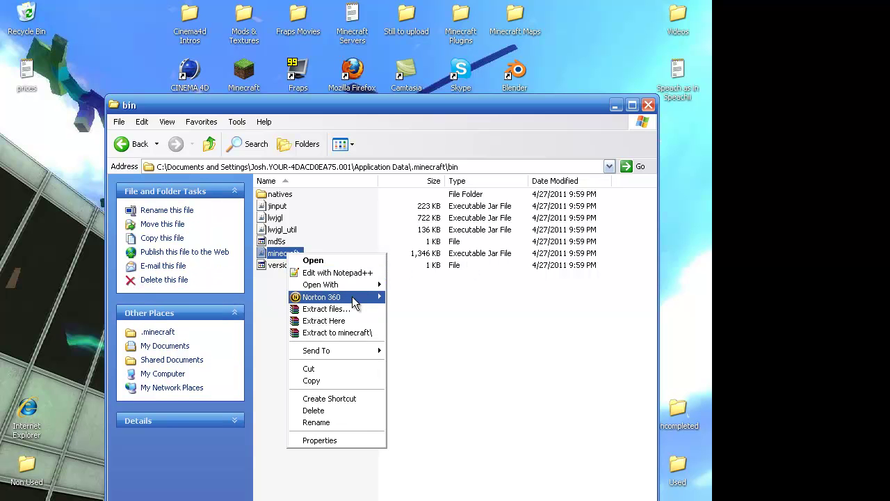
{"action": "left_click", "coordinate": [411, 287]}
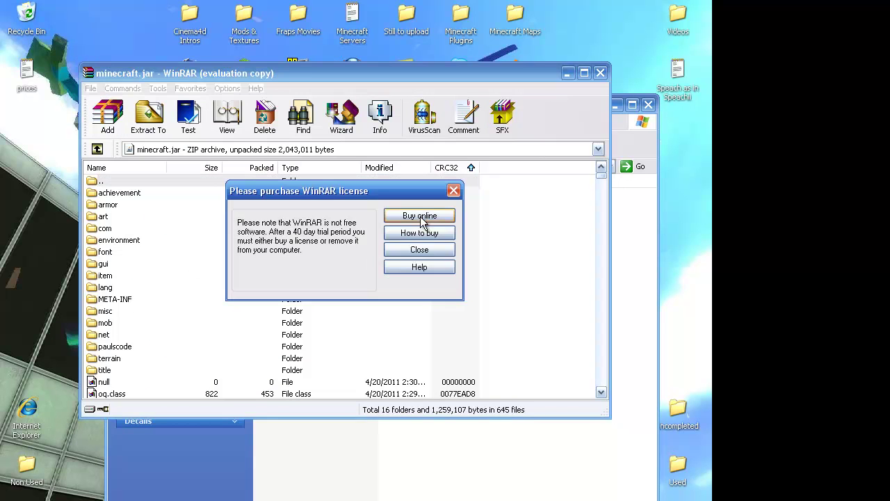
{"action": "left_click", "coordinate": [454, 193]}
{"action": "scroll", "coordinate": [185, 310], "scroll_direction": "down", "scroll_amount": 10}
{"action": "left_click", "coordinate": [185, 309]}
{"action": "right_click", "coordinate": [184, 310]}
{"action": "left_click", "coordinate": [603, 188]}
{"action": "mouse_move", "coordinate": [603, 188]}
{"action": "left_mouse_down"}
{"action": "mouse_move", "coordinate": [600, 383]}
{"action": "mouse_move", "coordinate": [588, 144]}
{"action": "mouse_move", "coordinate": [602, 187]}
{"action": "left_mouse_up"}
{"action": "scroll", "coordinate": [198, 317], "scroll_direction": "up", "scroll_amount": 10}
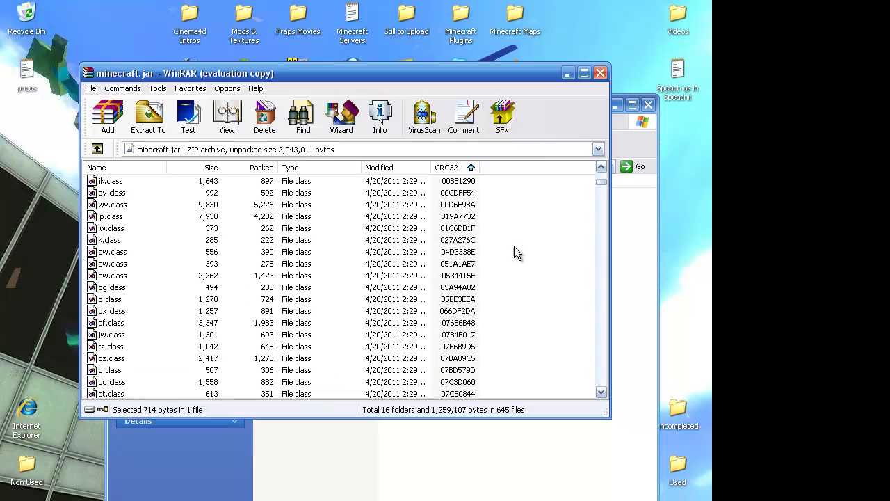
Delete the META-INF folder from minecraft.jar and confirm
{"action": "left_click", "coordinate": [126, 302]}
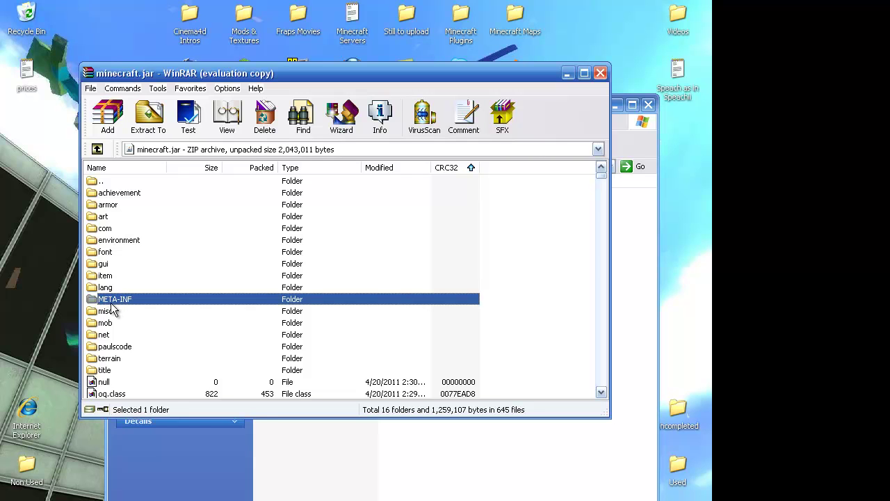
{"action": "right_click", "coordinate": [115, 304]}
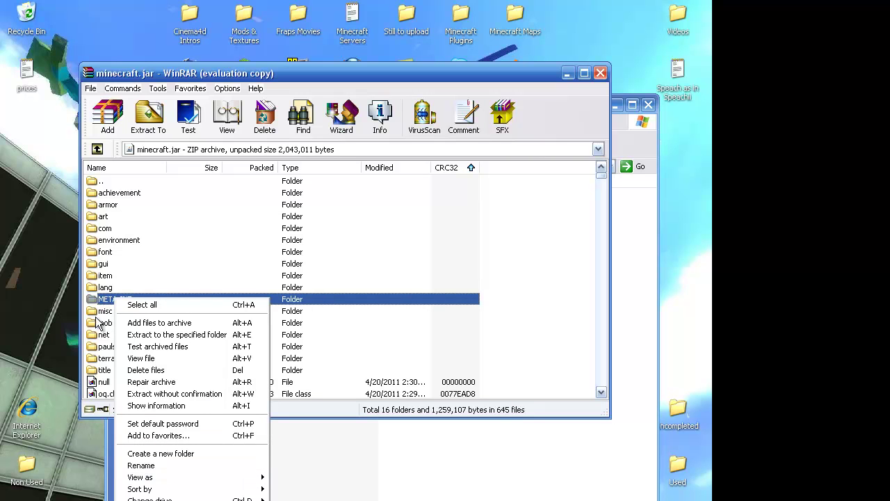
{"action": "left_click", "coordinate": [143, 370]}
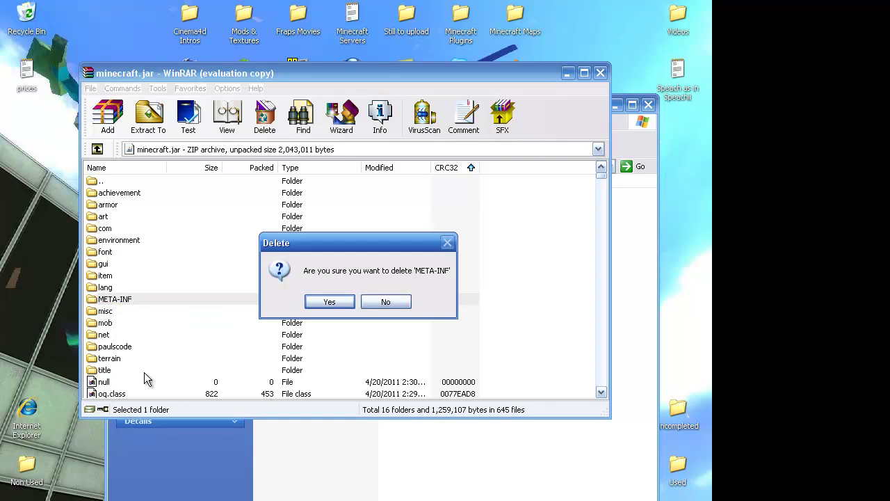
{"action": "left_click", "coordinate": [316, 303]}
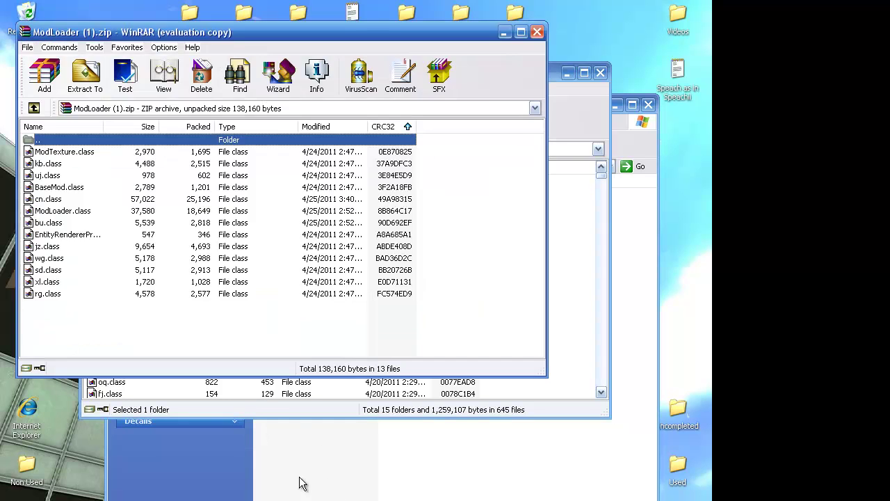
Place the ModLoader archive beside minecraft.jar and select all 13 of its class files
{"action": "left_click_drag", "start_coordinate": [62, 38], "coordinate": [410, 83]}
{"action": "left_click_drag", "start_coordinate": [402, 361], "coordinate": [400, 200]}
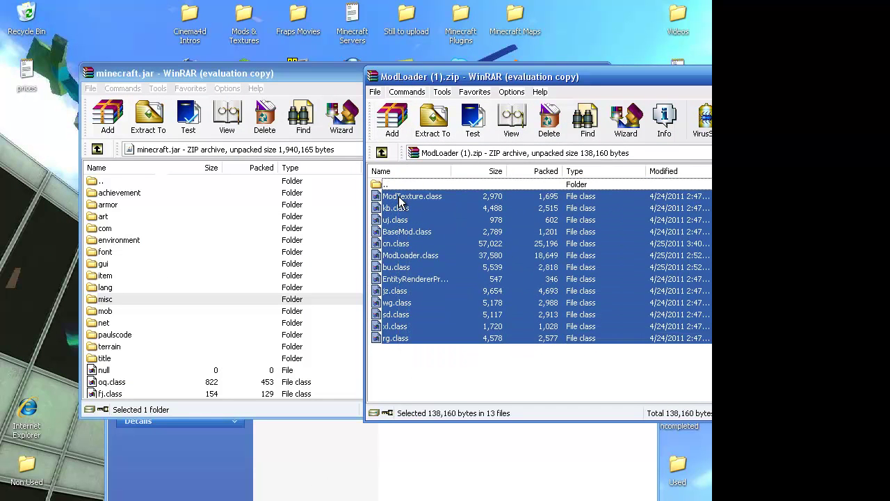
{"action": "left_click", "coordinate": [415, 381]}
{"action": "left_click", "coordinate": [402, 339]}
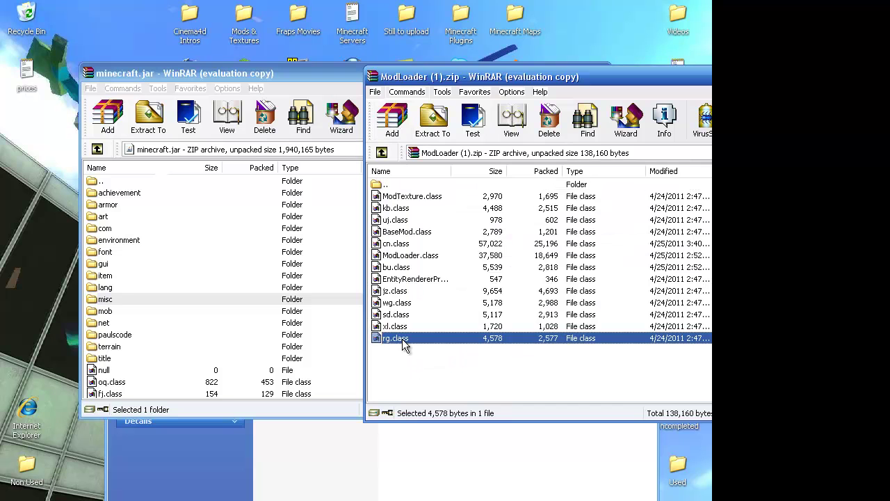
{"action": "left_click", "coordinate": [399, 200], "text": "shift"}
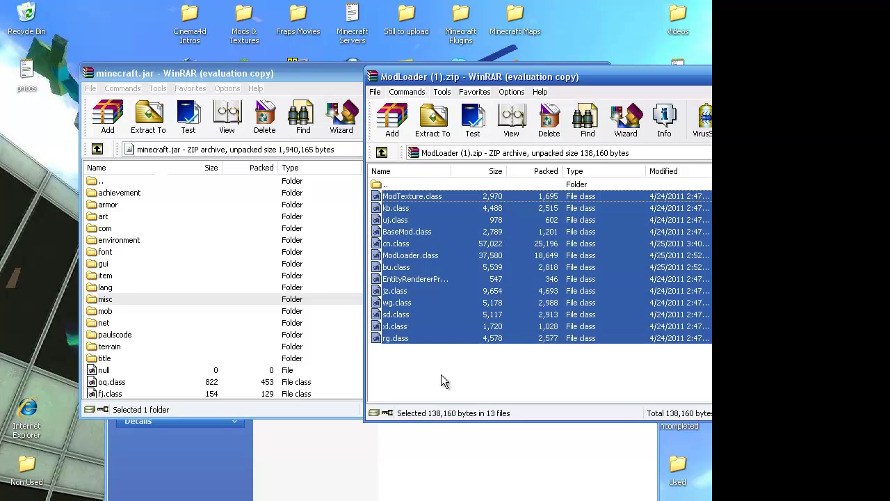
{"action": "mouse_move", "coordinate": [428, 380]}
{"action": "left_mouse_down"}
{"action": "mouse_move", "coordinate": [401, 185]}
{"action": "mouse_move", "coordinate": [418, 198]}
{"action": "mouse_move", "coordinate": [429, 292]}
{"action": "mouse_move", "coordinate": [406, 197]}
{"action": "mouse_move", "coordinate": [207, 395]}
{"action": "mouse_move", "coordinate": [408, 341]}
{"action": "mouse_move", "coordinate": [419, 366]}
{"action": "left_mouse_up"}
{"action": "left_click", "coordinate": [420, 366]}
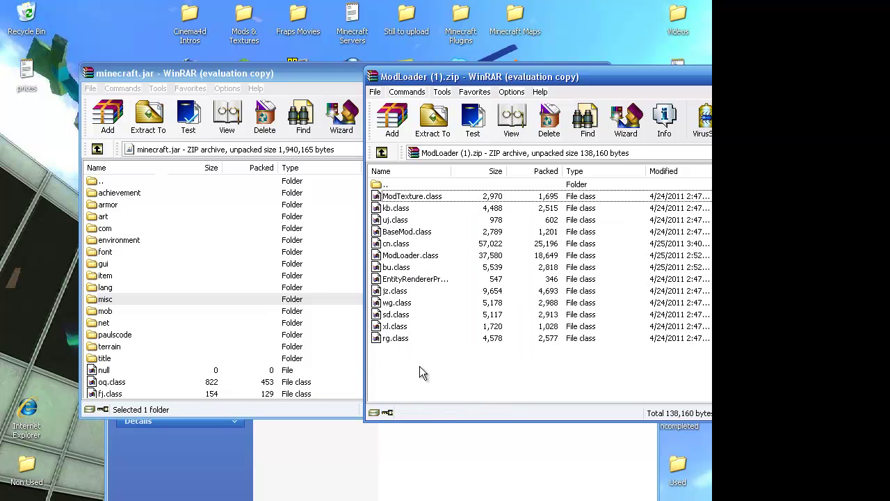
{"action": "left_click", "coordinate": [409, 339]}
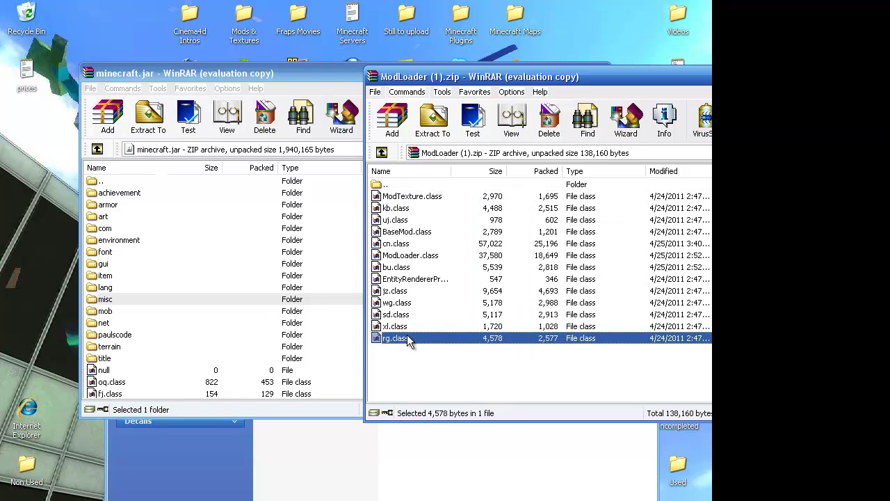
{"action": "left_click", "coordinate": [410, 197], "text": "shift"}
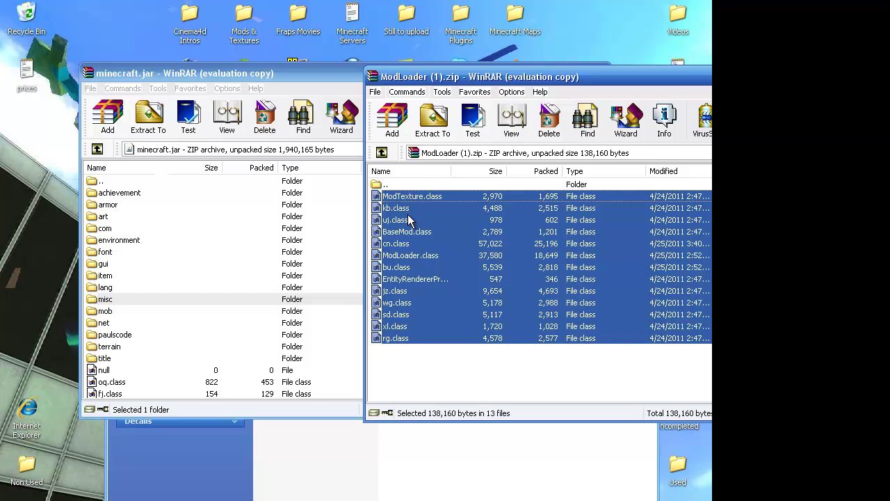
Add the 13 ModLoader class files into minecraft.jar and confirm with OK
{"action": "left_click", "coordinate": [249, 382]}
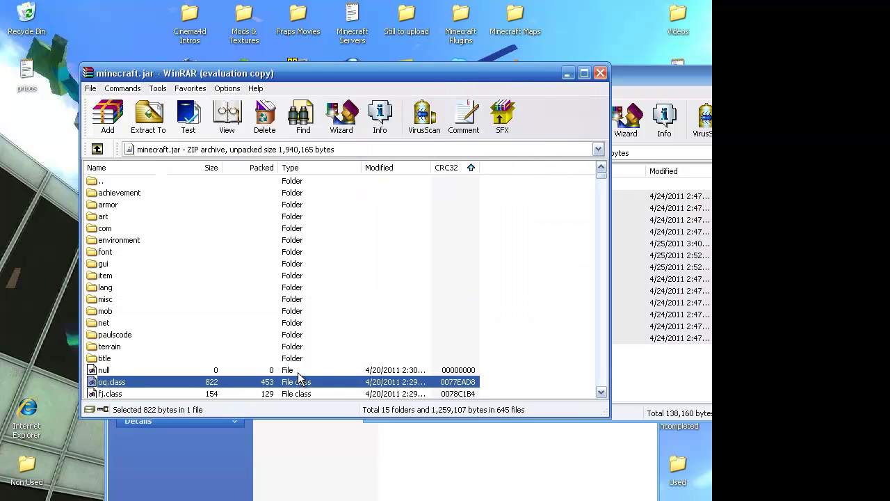
{"action": "left_click", "coordinate": [344, 370]}
{"action": "left_click", "coordinate": [367, 334]}
{"action": "left_click", "coordinate": [508, 361]}
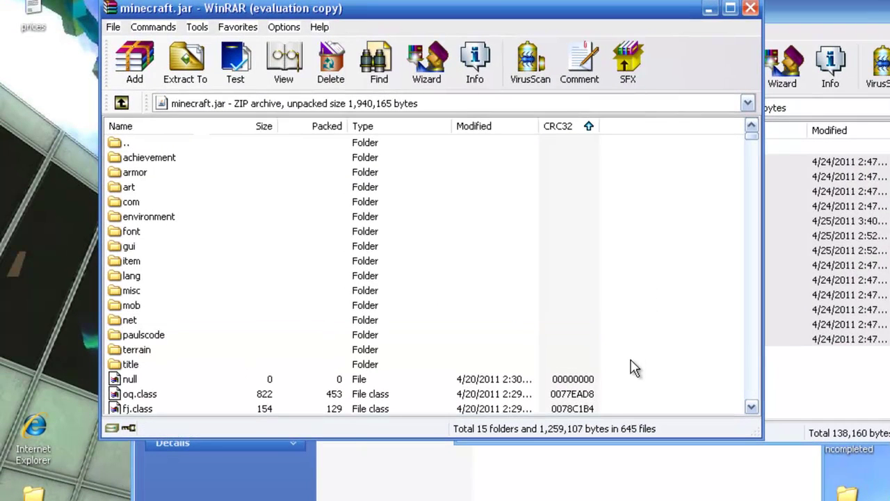
{"action": "left_click_drag", "start_coordinate": [633, 369], "coordinate": [629, 367]}
{"action": "left_click", "coordinate": [431, 370]}
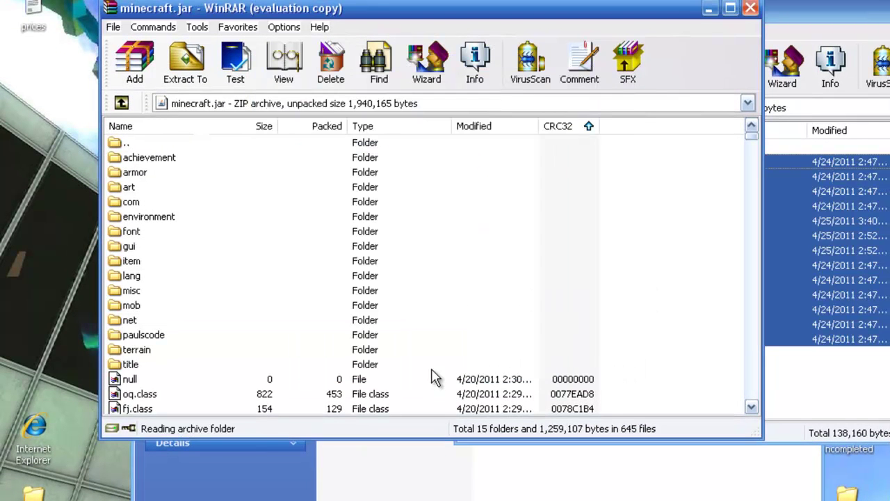
Close the ModLoader archive and add the three xray129 class files into minecraft.jar
{"action": "left_click_drag", "start_coordinate": [664, 11], "coordinate": [621, 11]}
{"action": "left_click_drag", "start_coordinate": [840, 15], "coordinate": [565, 42]}
{"action": "left_click", "coordinate": [829, 40]}
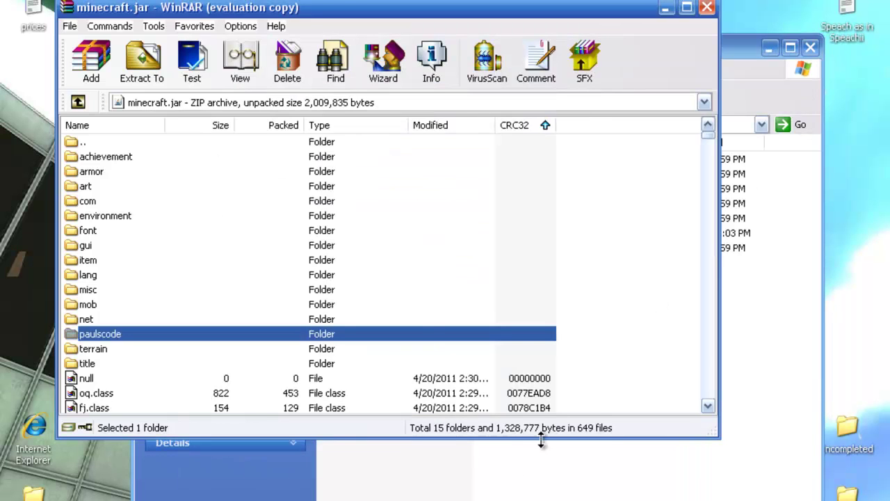
{"action": "left_click_drag", "start_coordinate": [226, 19], "coordinate": [614, 0]}
{"action": "left_click_drag", "start_coordinate": [583, 262], "coordinate": [600, 348]}
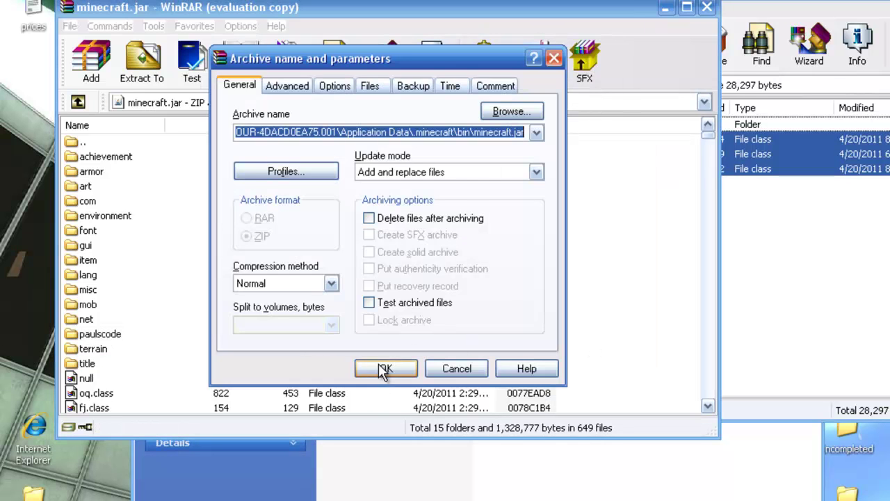
{"action": "left_click", "coordinate": [381, 374]}
Close the minecraft.jar and xray129.zip archive windows
{"action": "left_click_drag", "start_coordinate": [615, 21], "coordinate": [586, 21]}
{"action": "left_click", "coordinate": [677, 7]}
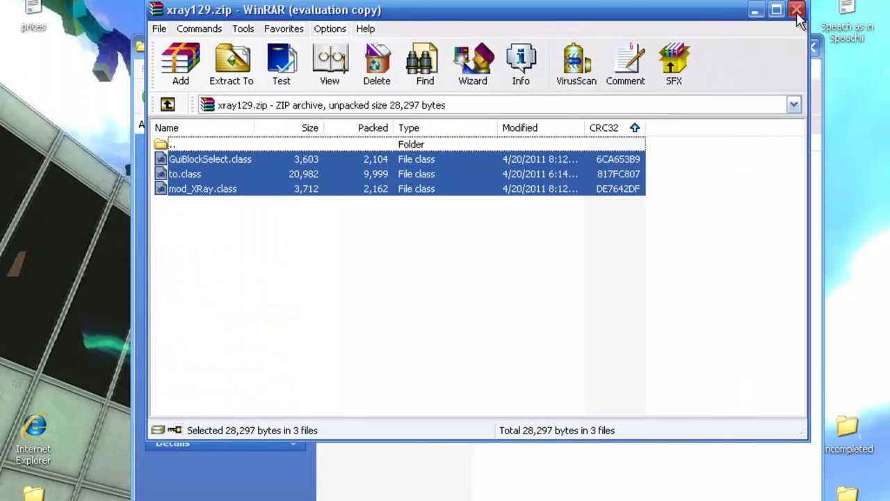
{"action": "left_click", "coordinate": [797, 13]}
Close the bin folder, then launch Minecraft from the desktop and log in
{"action": "left_click", "coordinate": [810, 44]}
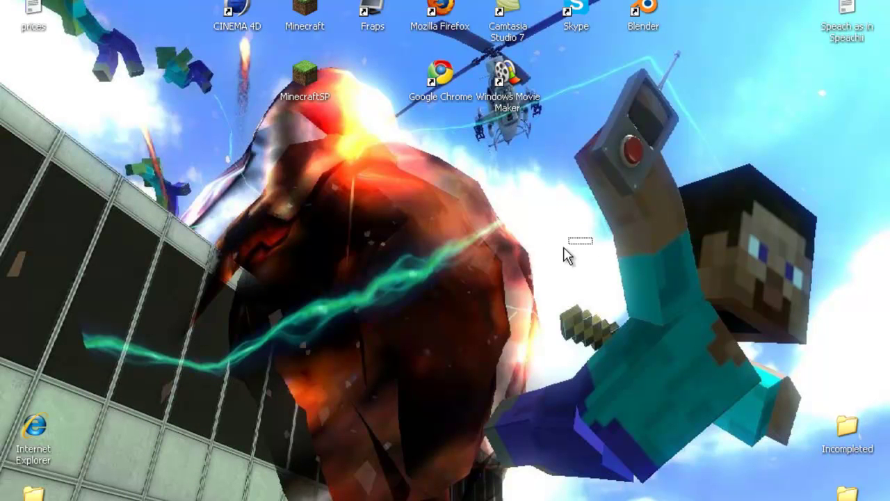
{"action": "double_click", "coordinate": [301, 9]}
{"action": "left_click", "coordinate": [480, 258]}
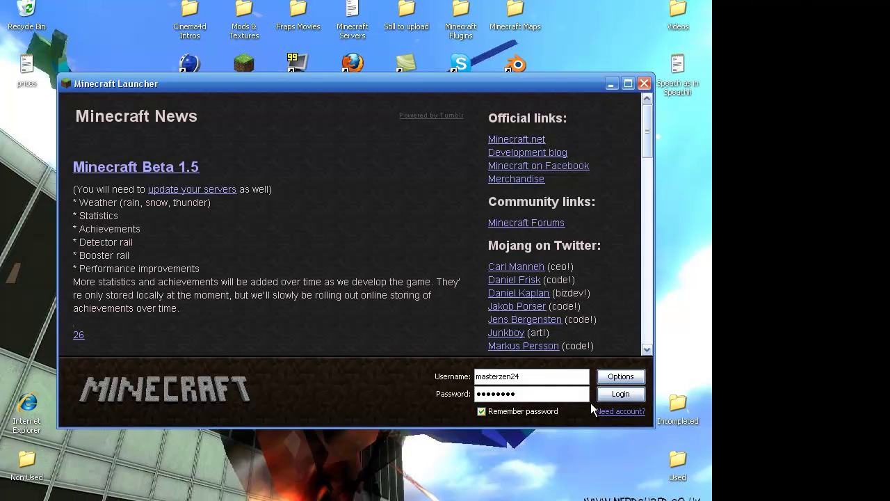
{"action": "left_click", "coordinate": [620, 394]}
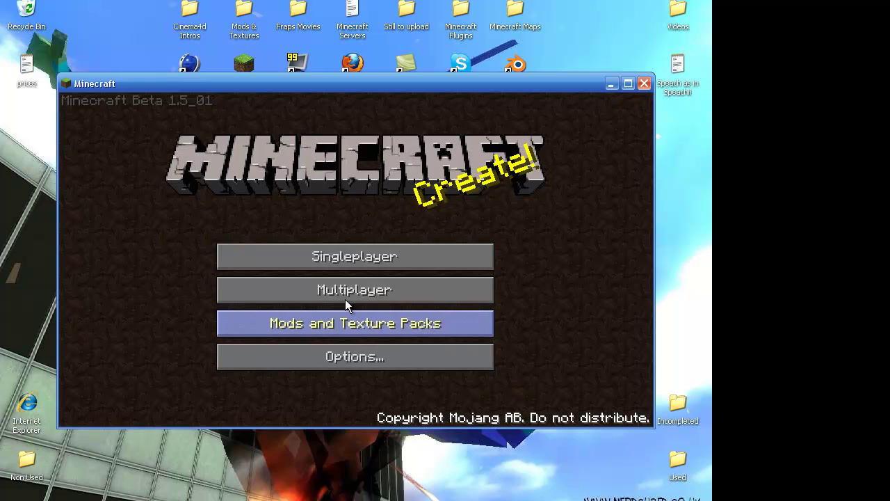
Load the Flatgrass singleplayer world and walk forward toward the stone building
{"action": "left_click", "coordinate": [345, 297]}
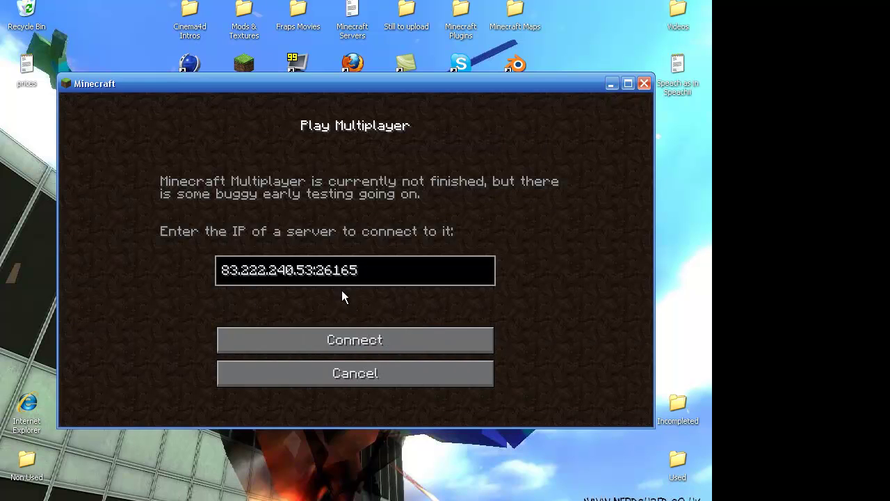
{"action": "left_click", "coordinate": [328, 373]}
{"action": "left_click", "coordinate": [326, 263]}
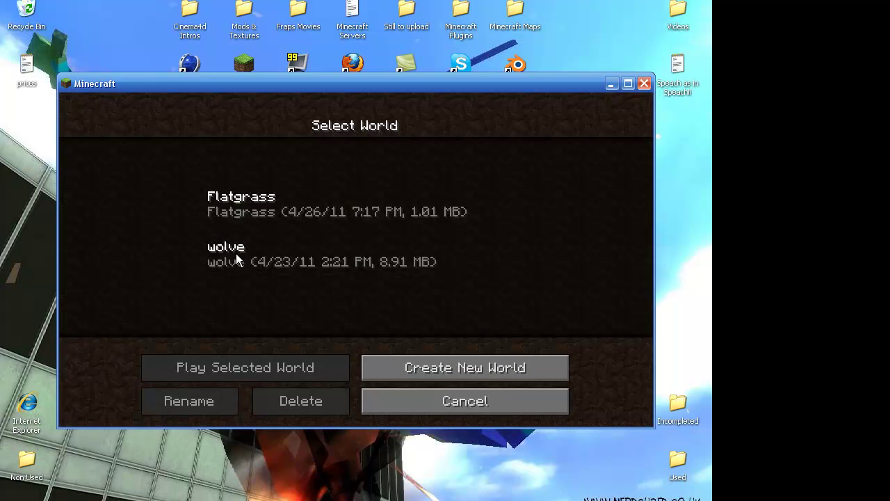
{"action": "left_click", "coordinate": [244, 207]}
{"action": "left_click", "coordinate": [260, 367]}
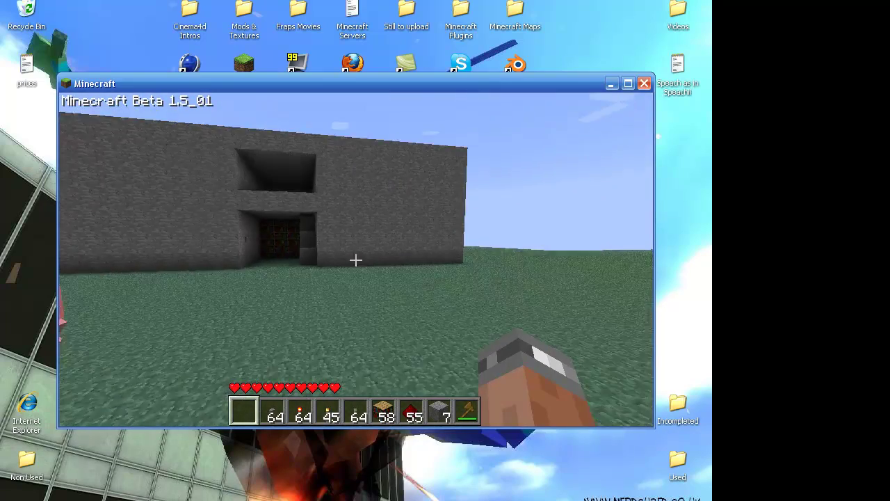
{"action": "key", "text": "w"}
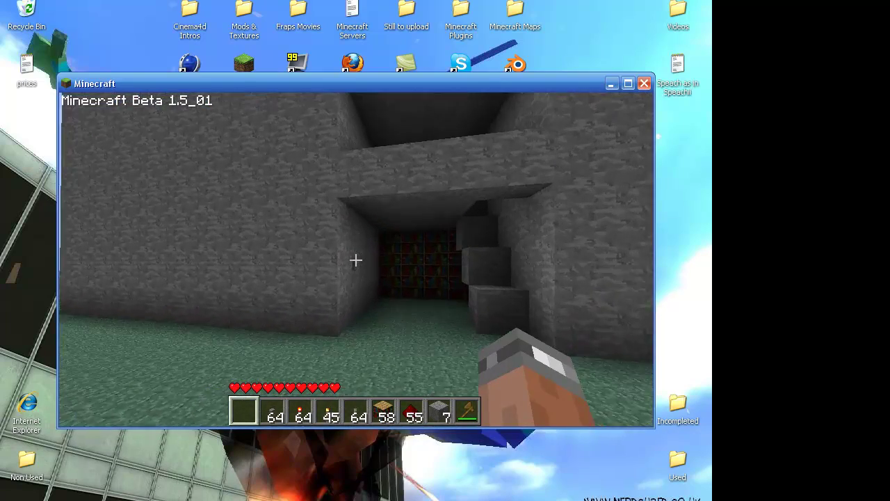